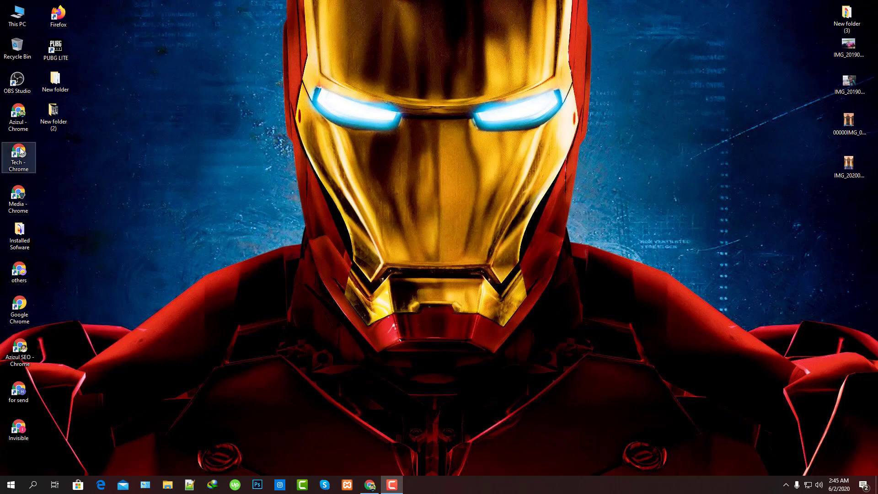
# - Open Chrome in a maximized window and search Google for "vs code"
pyautogui.doubleClick(20, 122)
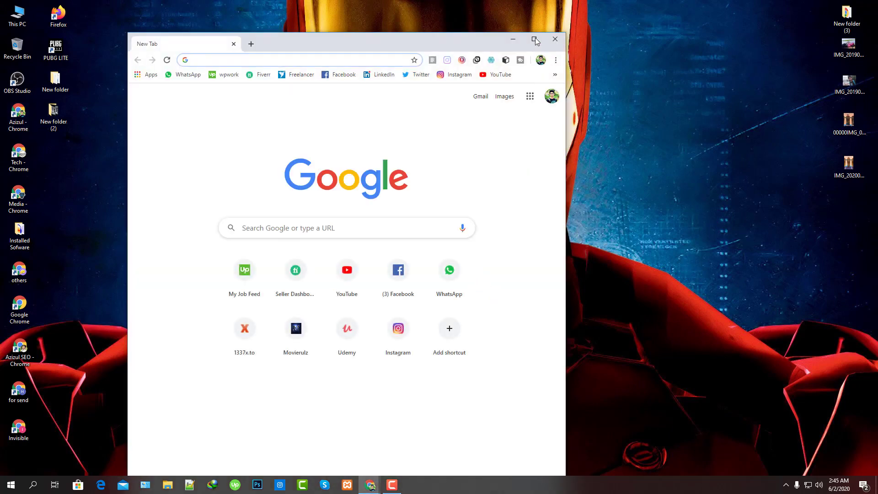
pyautogui.click(534, 40)
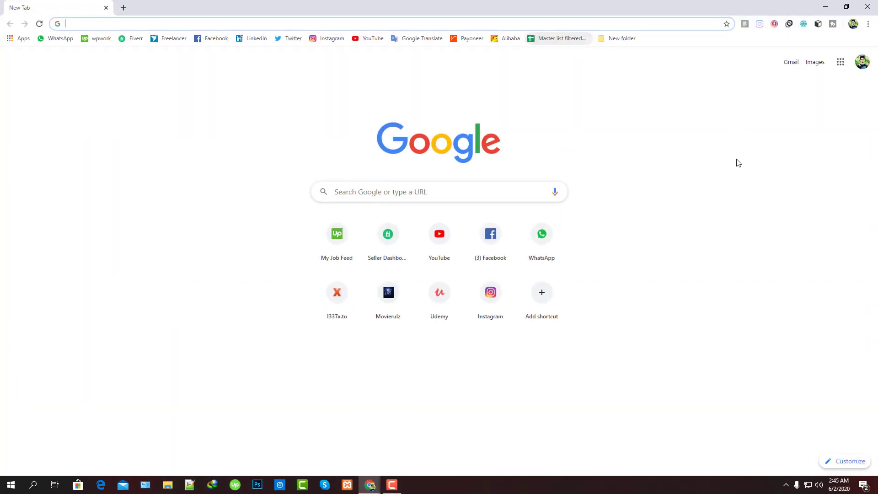
pyautogui.click(342, 191)
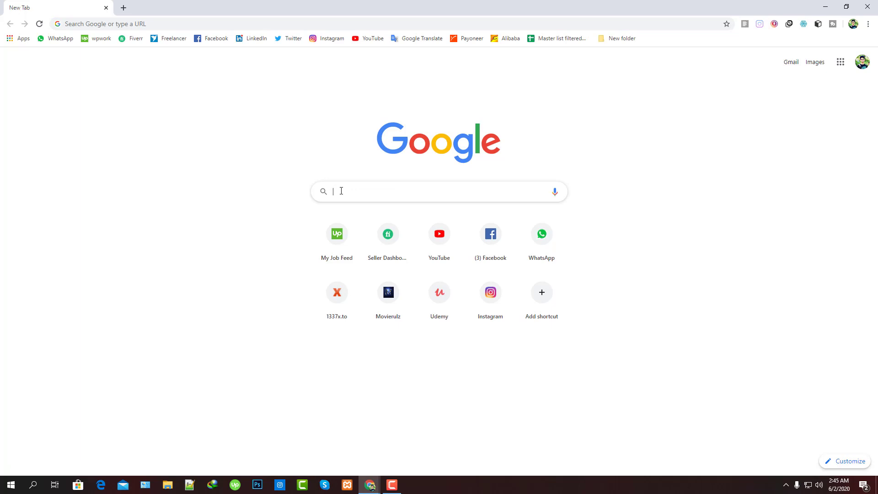
pyautogui.write('vs')
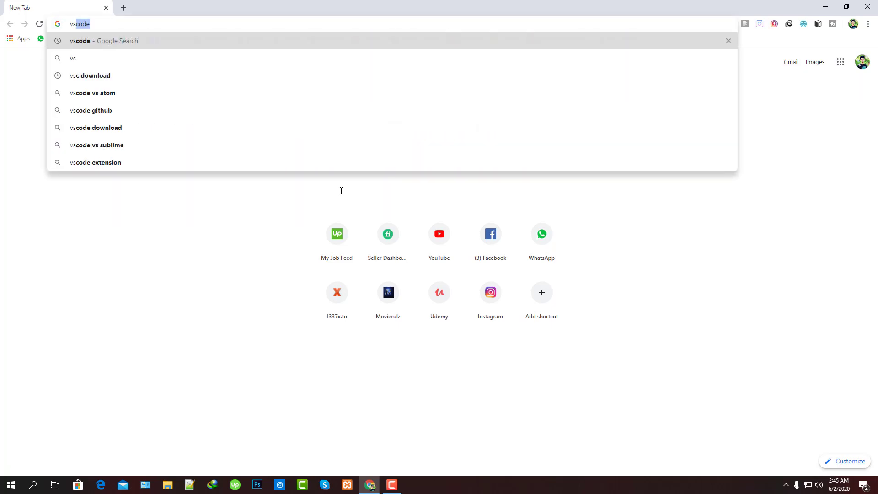
pyautogui.write(' code')
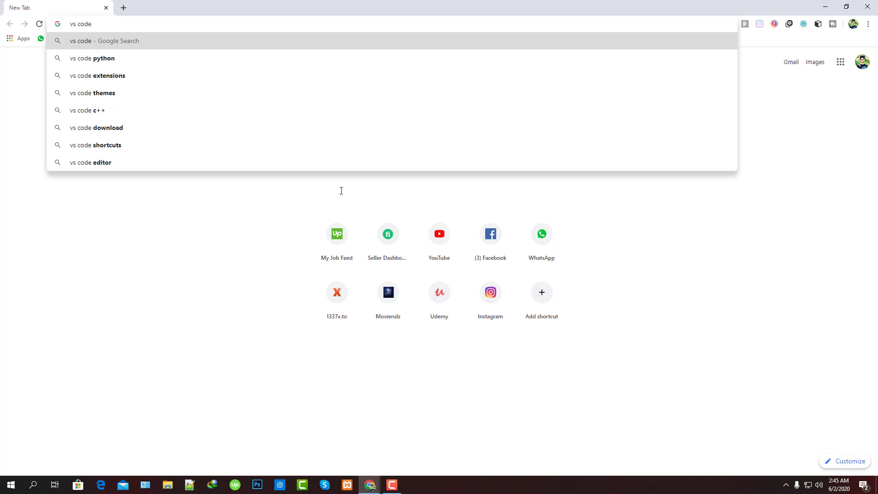
pyautogui.press('Return')
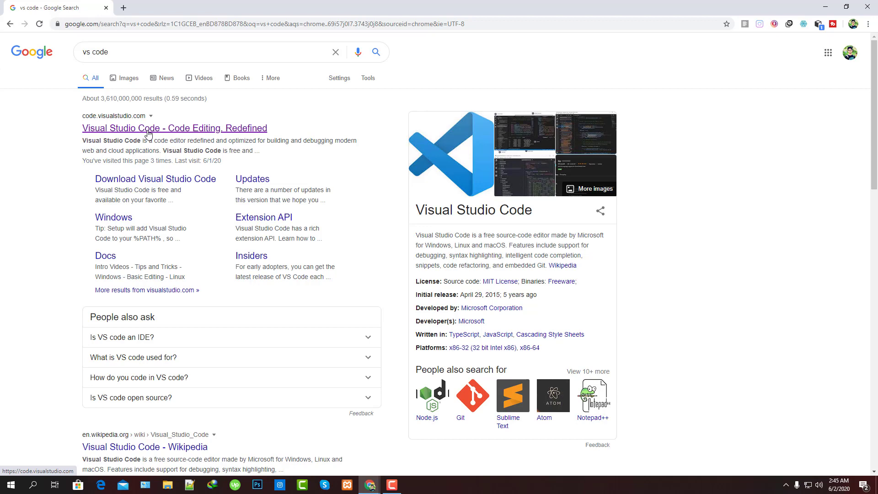
# - Open the official Visual Studio Code site and download the stable Windows x64 User Installer
pyautogui.click(148, 130)
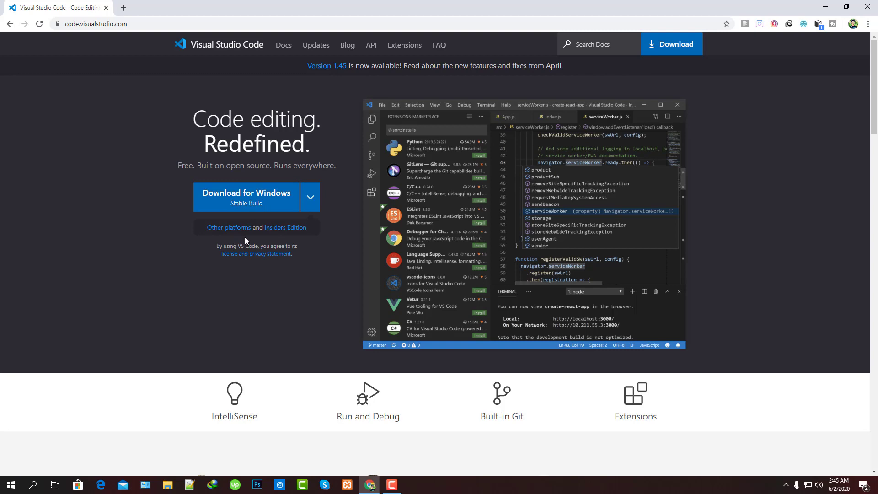
pyautogui.click(311, 200)
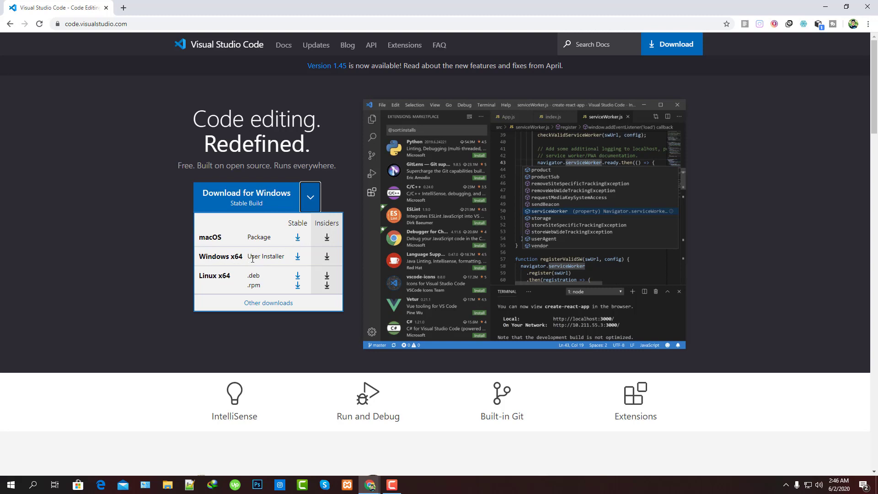
pyautogui.click(298, 257)
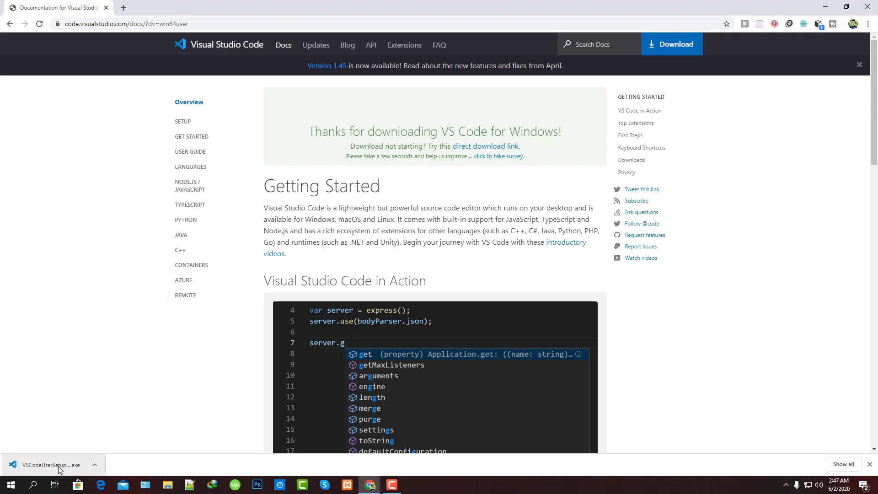
# - Run the downloaded VS Code installer and accept its license agreement
pyautogui.click(92, 462)
pyautogui.click(108, 406)
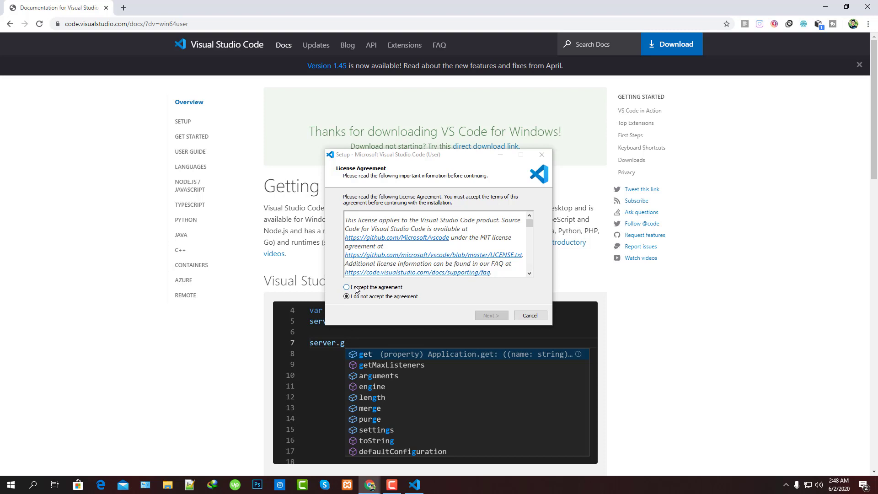
pyautogui.click(356, 288)
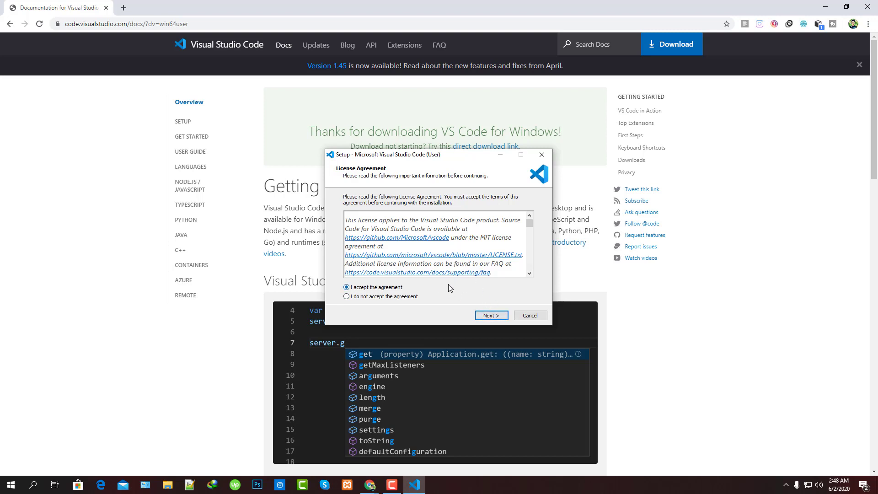
pyautogui.click(490, 316)
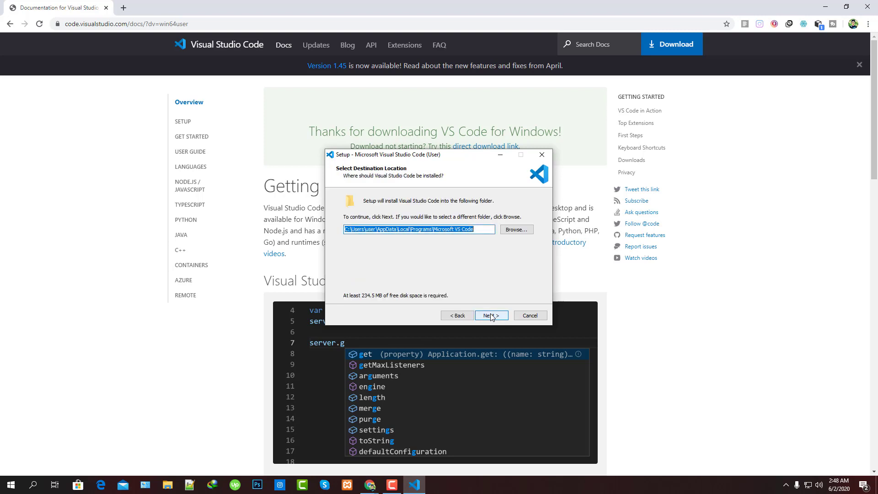
# - Install Visual Studio Code with the default destination, Start Menu folder and additional options, and launch it when finishing setup
pyautogui.click(491, 316)
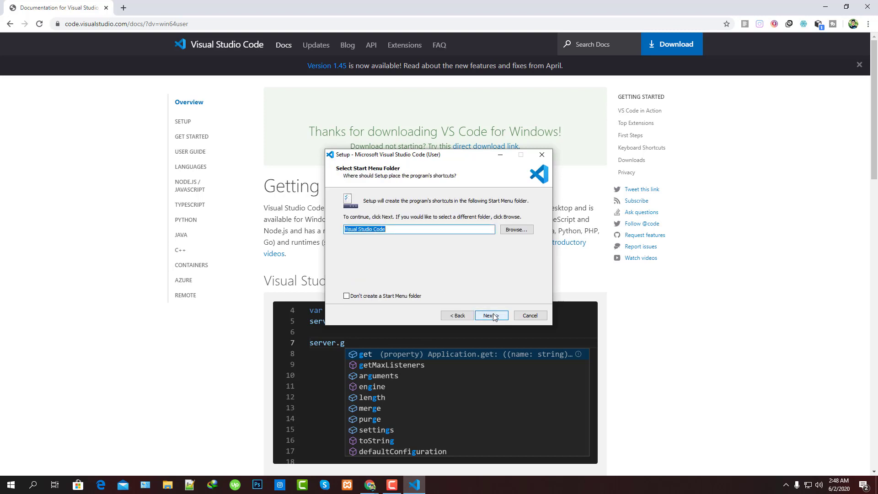
pyautogui.click(492, 316)
pyautogui.click(493, 316)
pyautogui.click(493, 316)
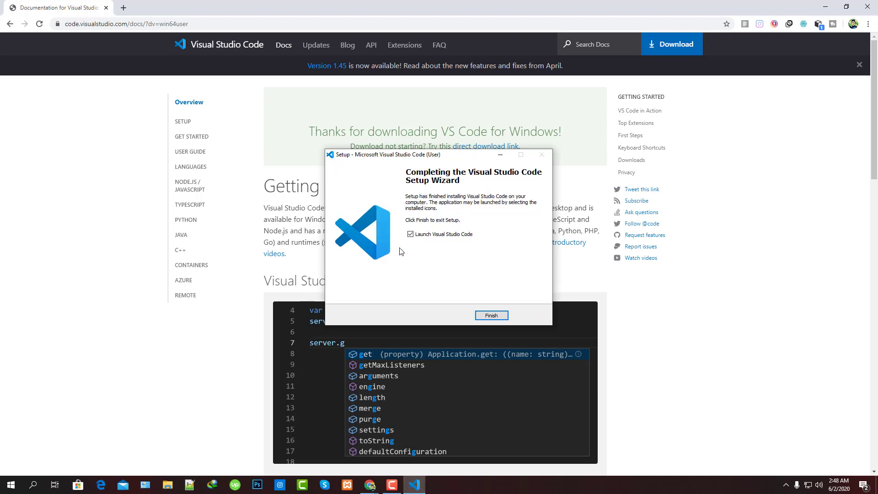
pyautogui.click(491, 316)
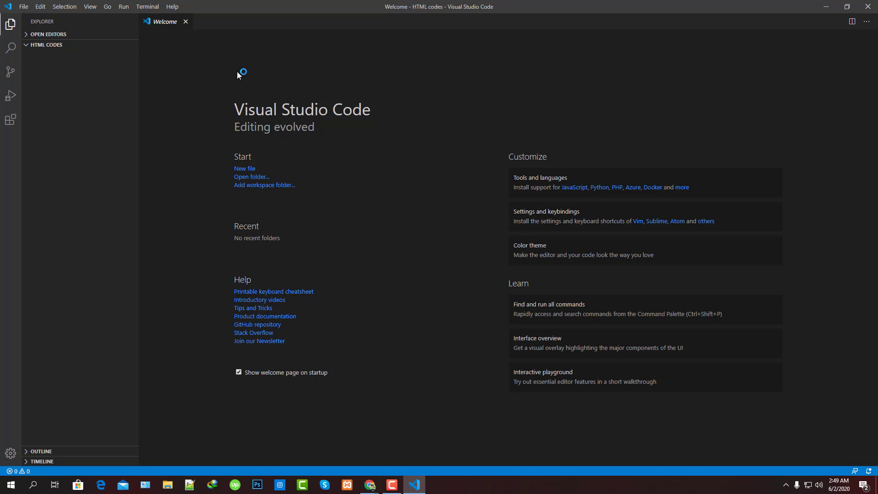
# - Search the extensions marketplace for "live server" and open the details of the Live Server extension
pyautogui.click(10, 121)
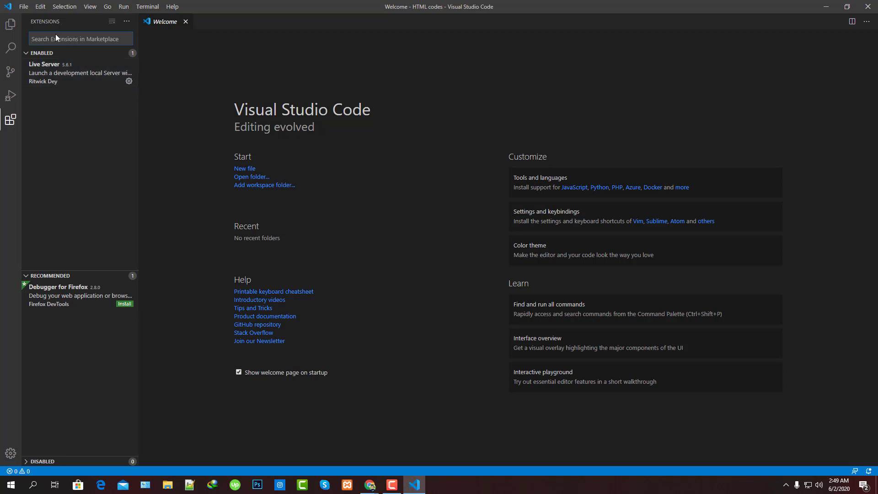
pyautogui.write('live ser')
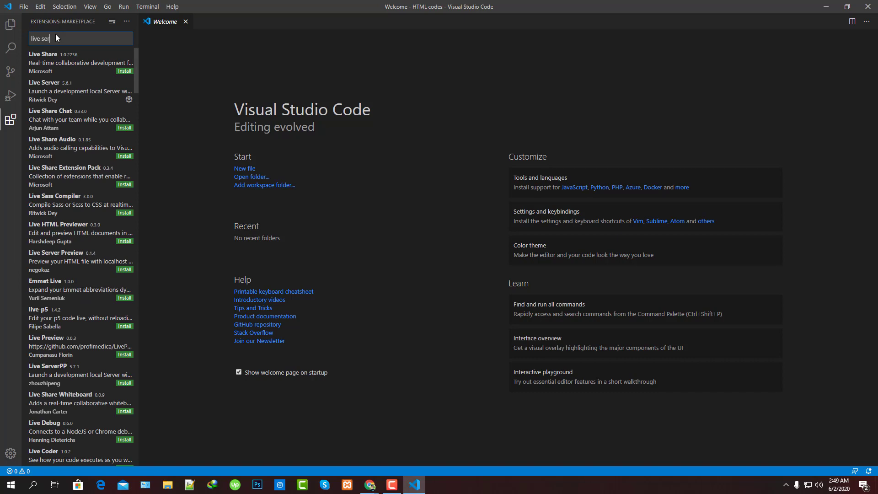
pyautogui.write('ver')
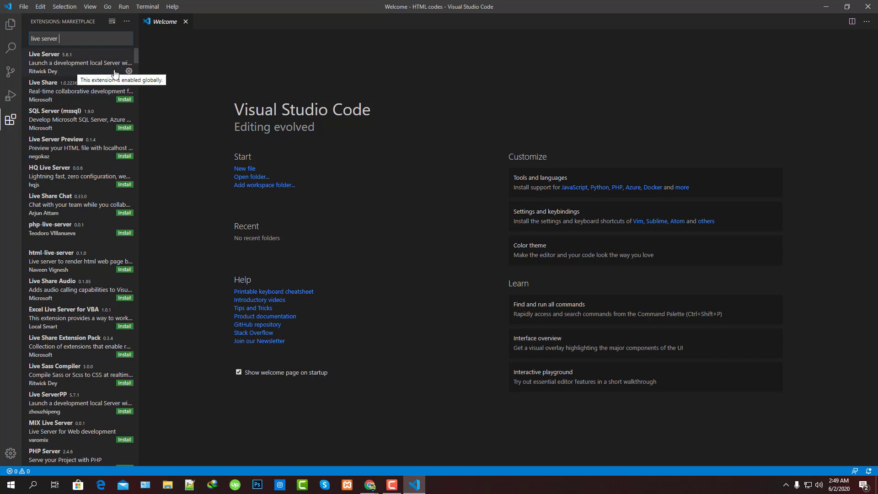
pyautogui.click(84, 72)
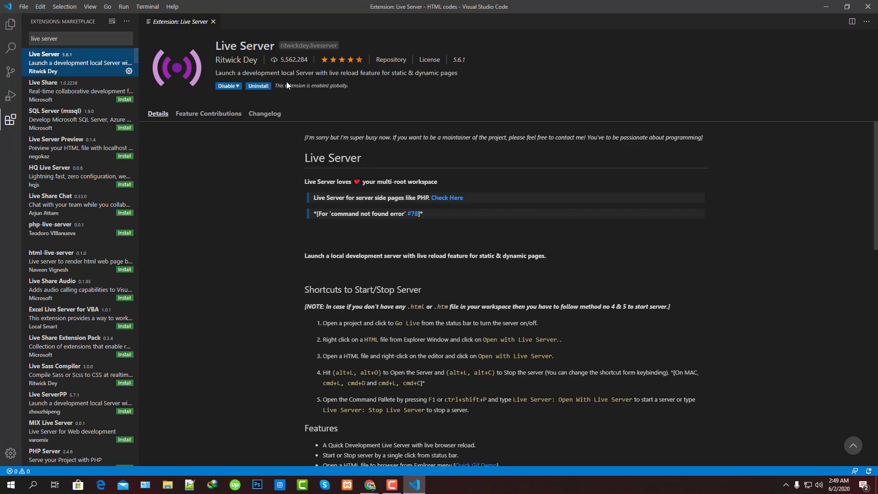
# - Uninstall and reinstall the Live Server extension, then close its details page and return to the file explorer
pyautogui.click(258, 86)
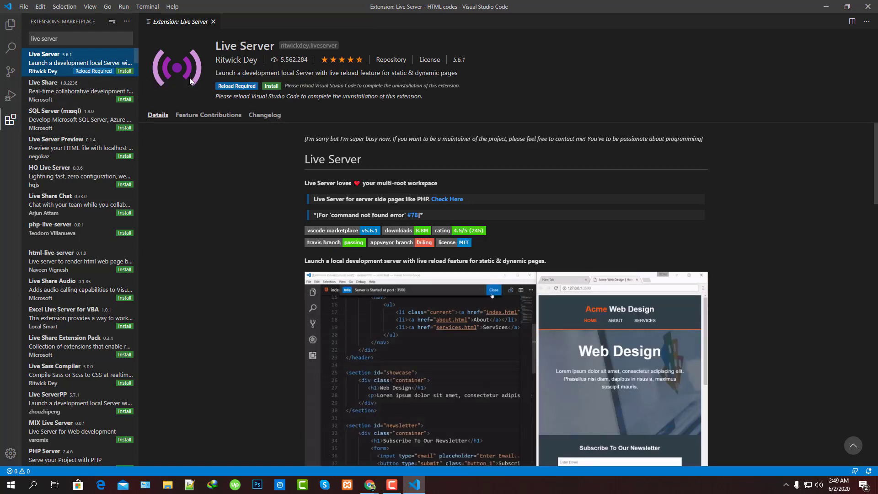
pyautogui.click(271, 87)
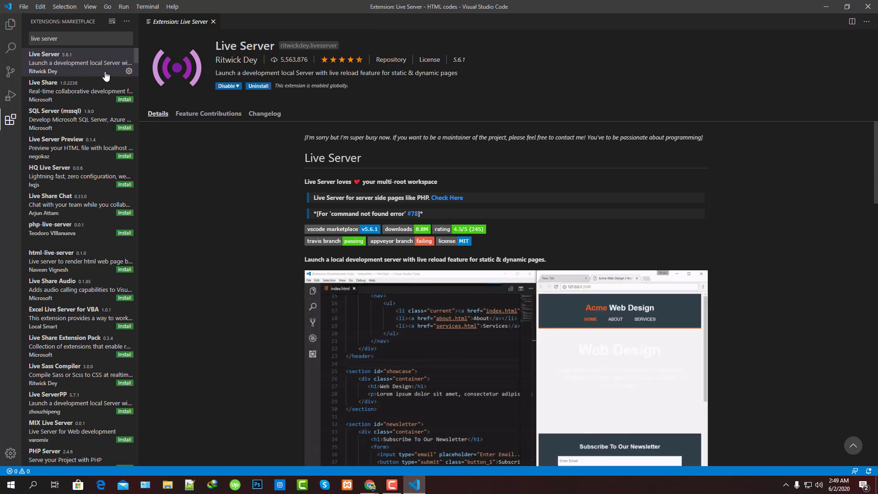
pyautogui.click(213, 22)
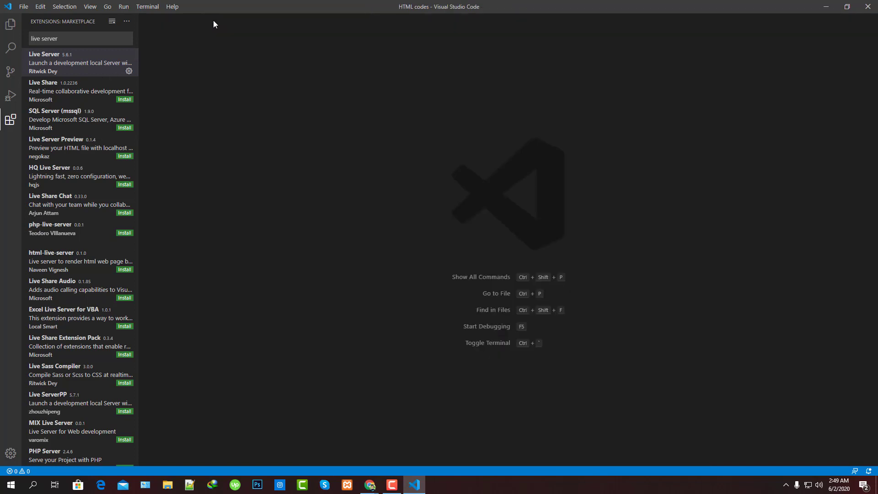
pyautogui.click(12, 25)
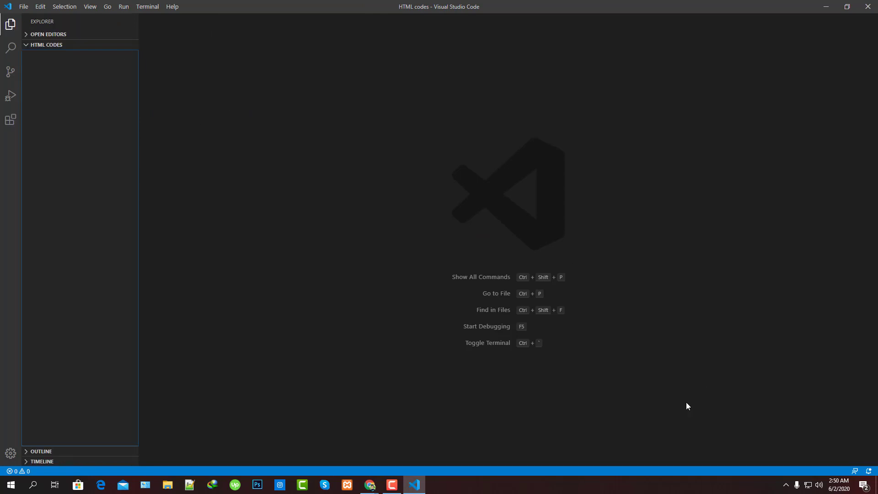
pyautogui.moveTo(40, 47)
pyautogui.click(106, 46)
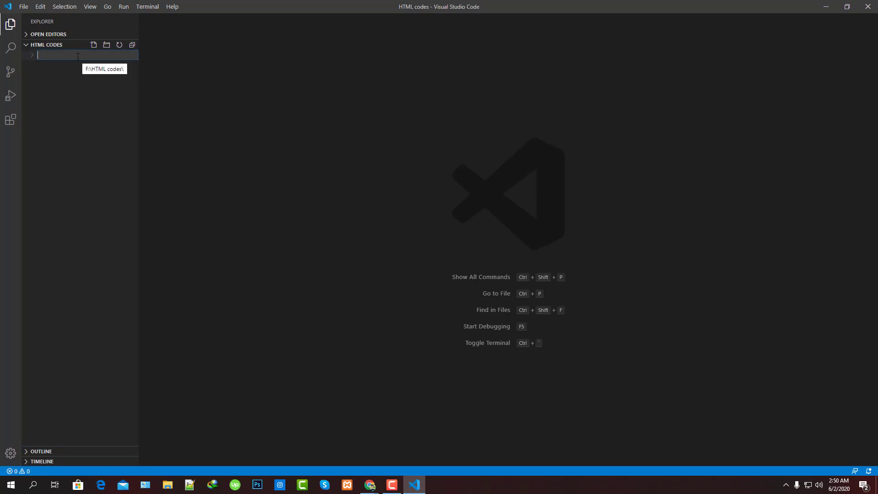
pyautogui.press('Escape')
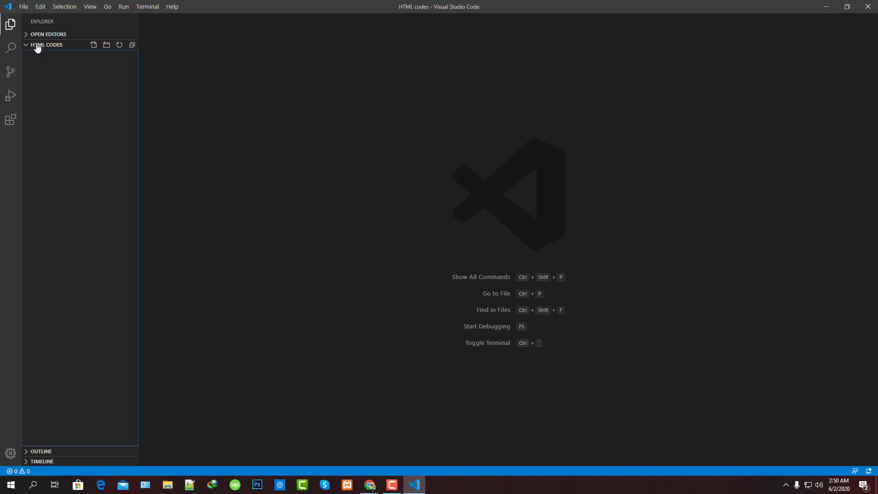
pyautogui.click(38, 46)
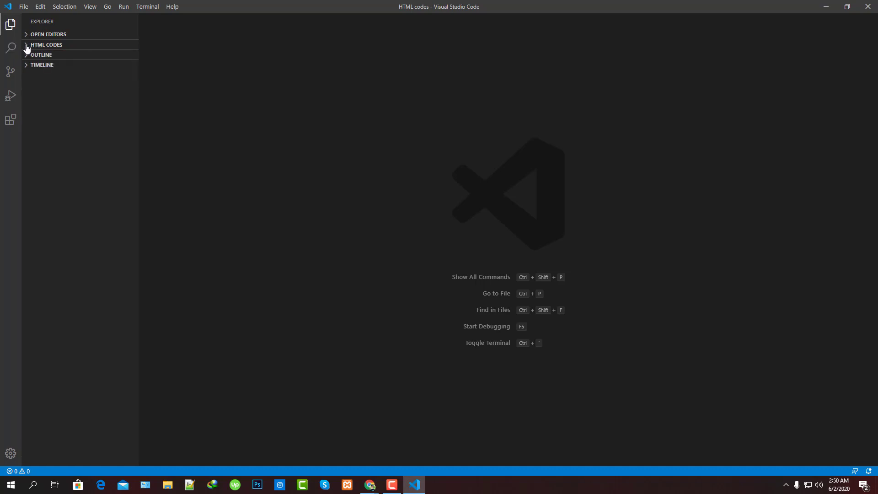
pyautogui.click(27, 46)
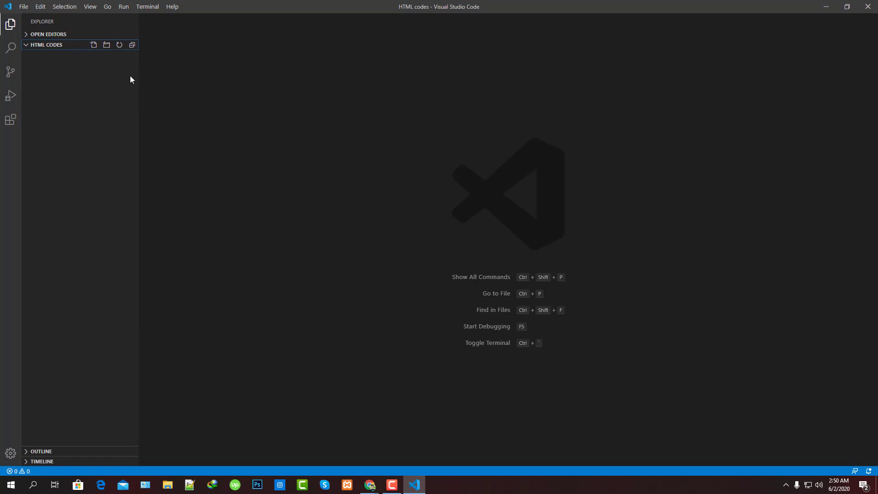
# - Create a new file named index.html in the HTML codes folder
pyautogui.click(93, 45)
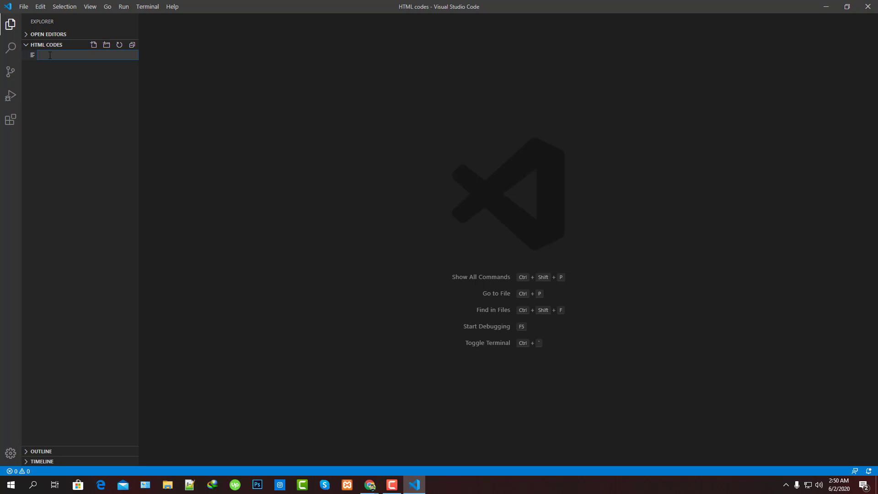
pyautogui.write('index.html')
pyautogui.press('Return')
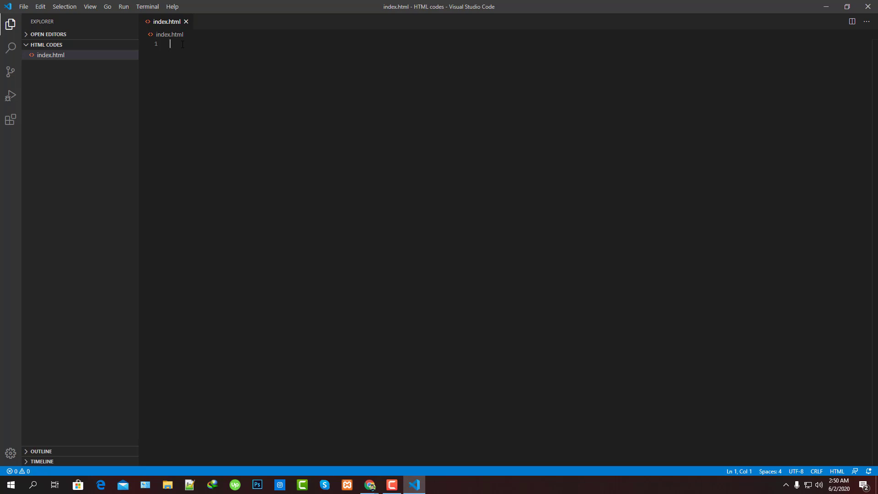
# - Generate the HTML boilerplate with the "!" Emmet abbreviation and add "hello" followed by a first name in the body
pyautogui.write('!')
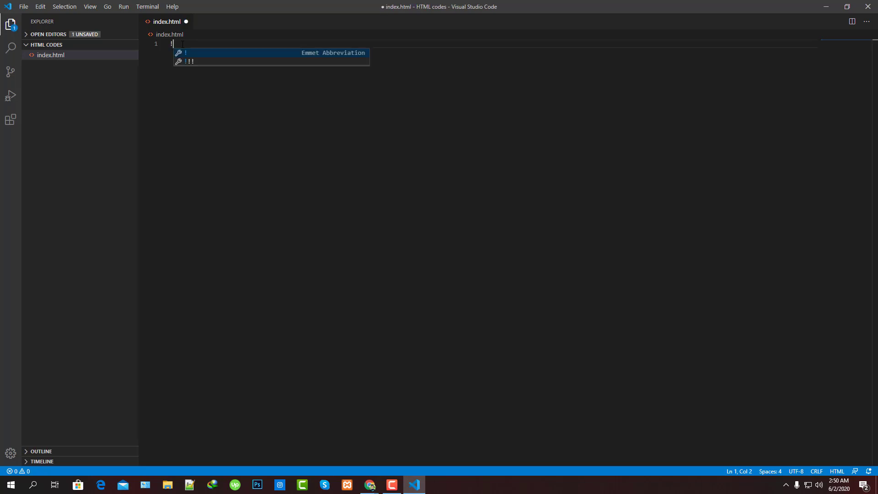
pyautogui.press('Tab')
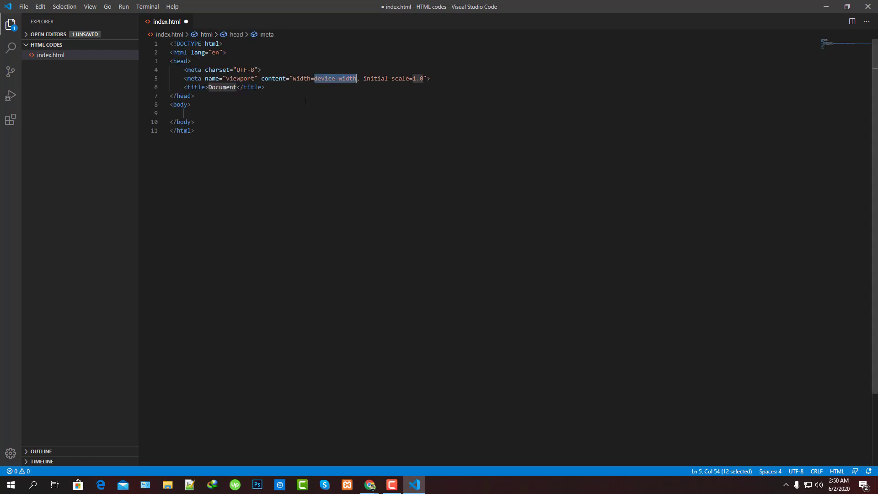
pyautogui.click(189, 112)
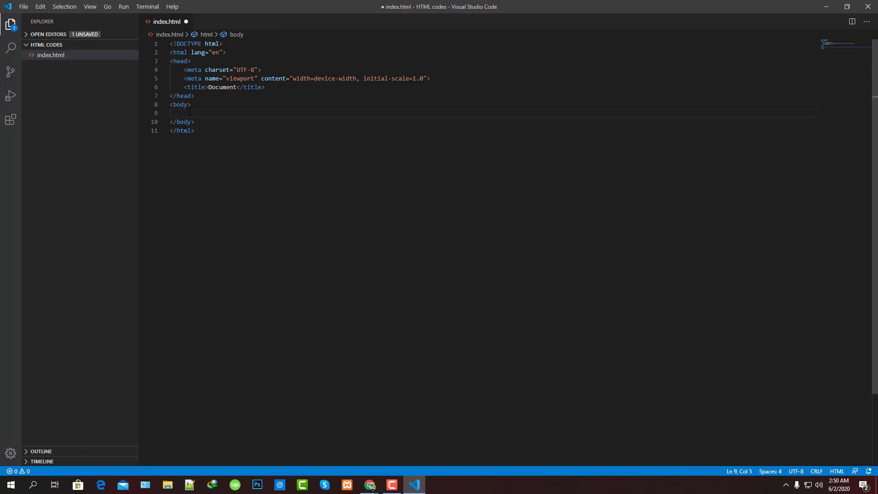
pyautogui.write('hello alif')
# - Open index.html with Live Server and move the browser preview window farther away from the code
pyautogui.rightClick(227, 115)
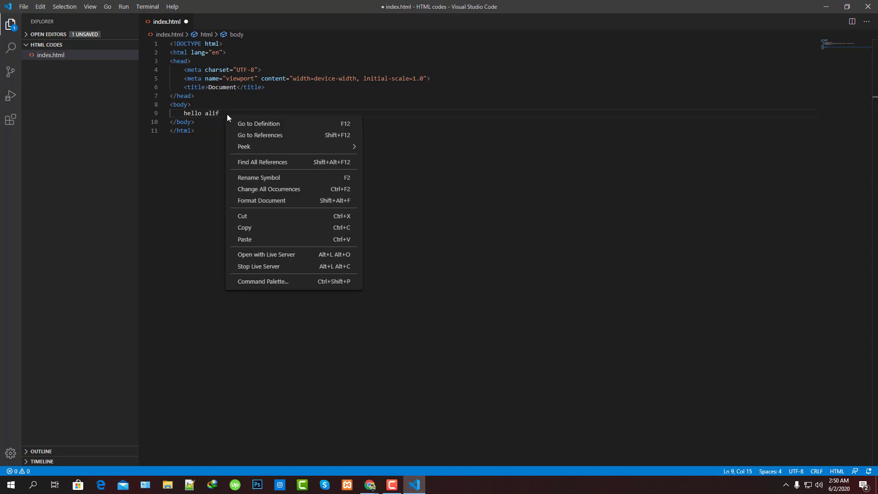
pyautogui.click(282, 256)
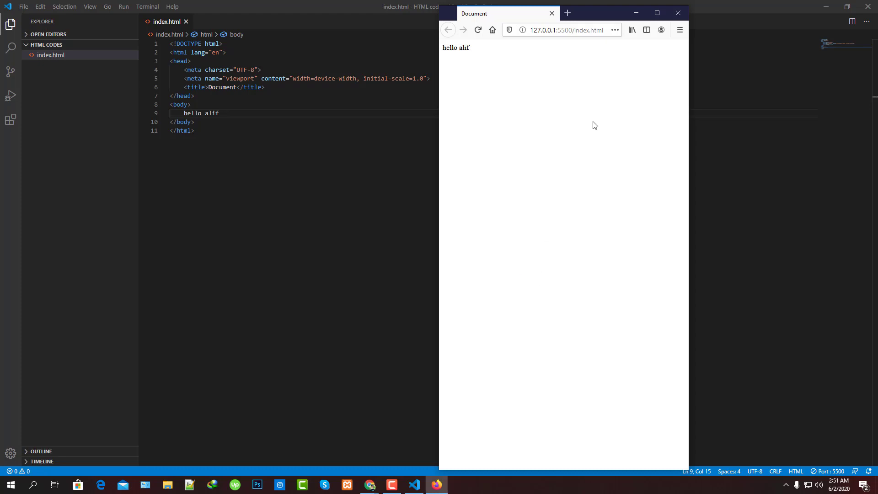
pyautogui.moveTo(603, 16); pyautogui.dragTo(718, 19)
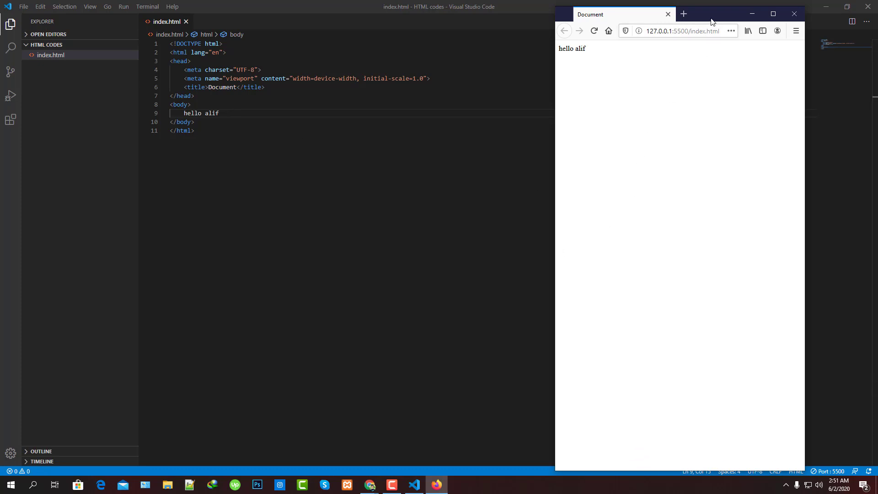
pyautogui.moveTo(714, 19); pyautogui.dragTo(723, 16)
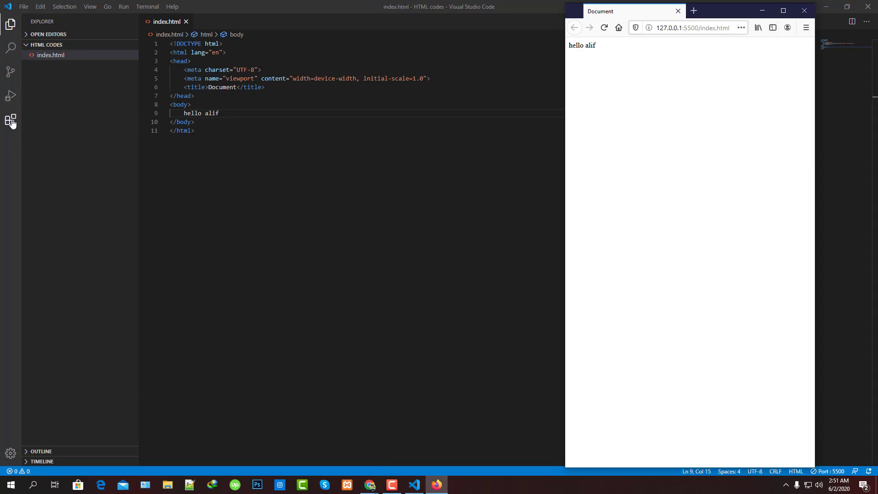
# - Open the editor's user settings and search them for "brow"
pyautogui.click(22, 9)
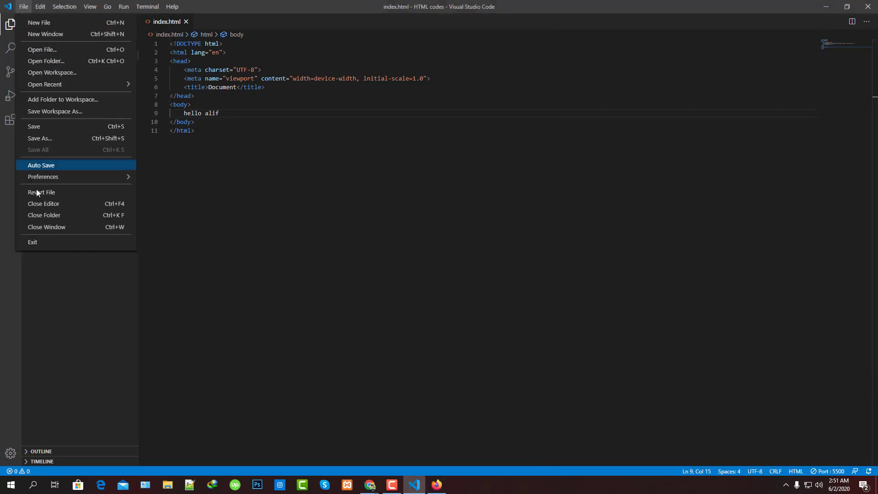
pyautogui.moveTo(42, 179)
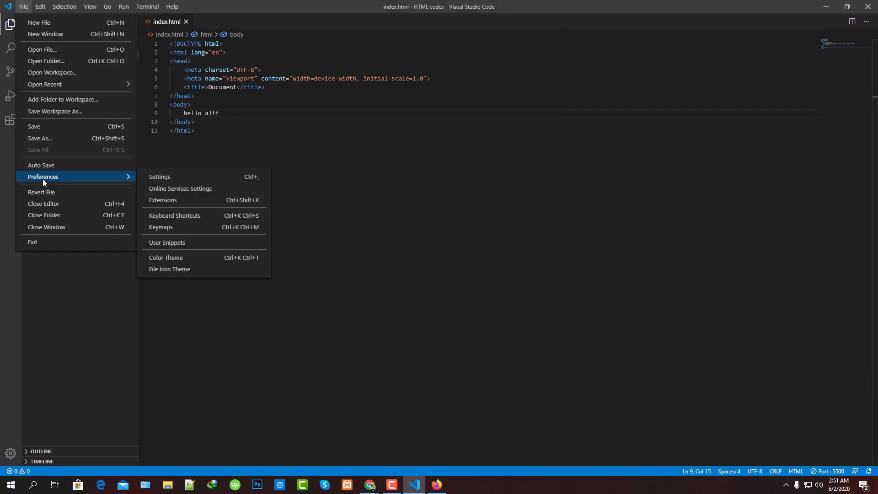
pyautogui.click(166, 177)
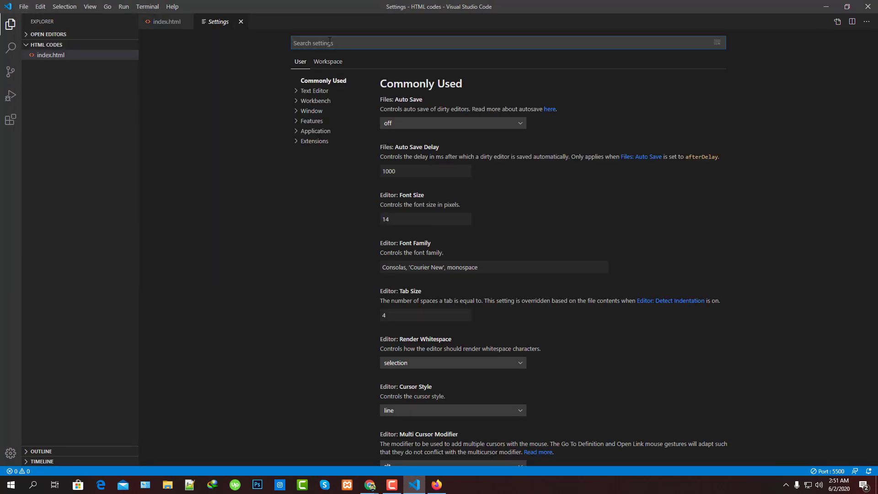
pyautogui.write('beowser')
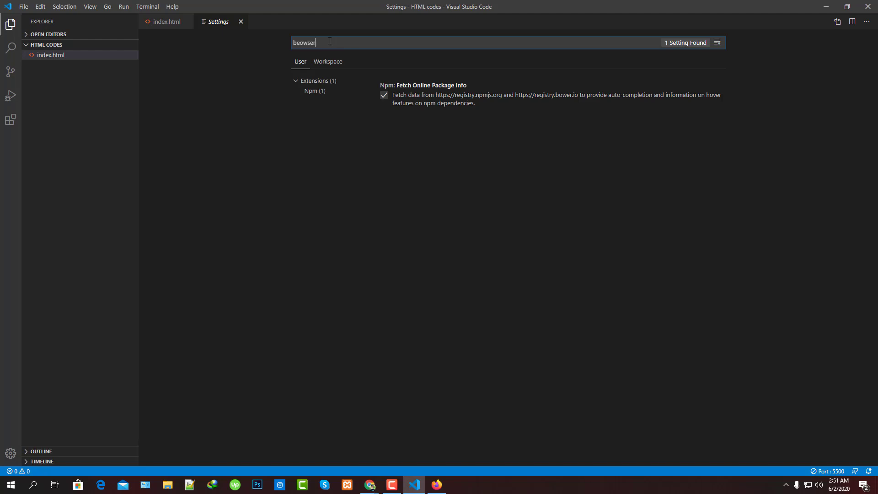
pyautogui.press('BackSpace')
pyautogui.press('BackSpace')
pyautogui.press('BackSpace')
pyautogui.press('BackSpace')
pyautogui.press('BackSpace')
pyautogui.press('BackSpace')
pyautogui.write('ro')
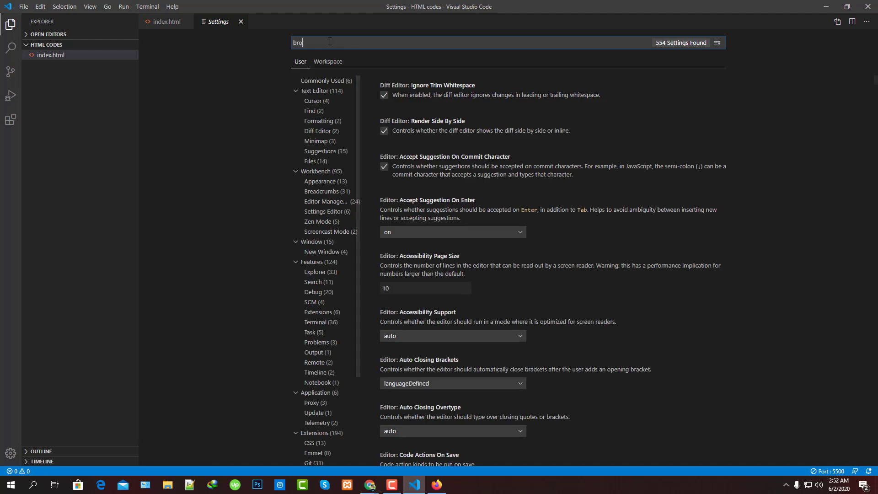
pyautogui.write('w')
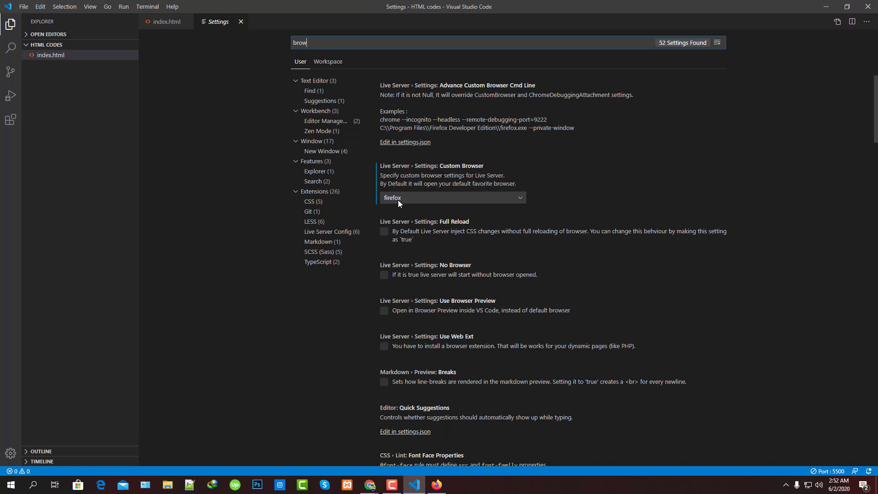
# - Review the browser choices in Live Server's Custom Browser setting, keep firefox, and close the settings
pyautogui.click(520, 197)
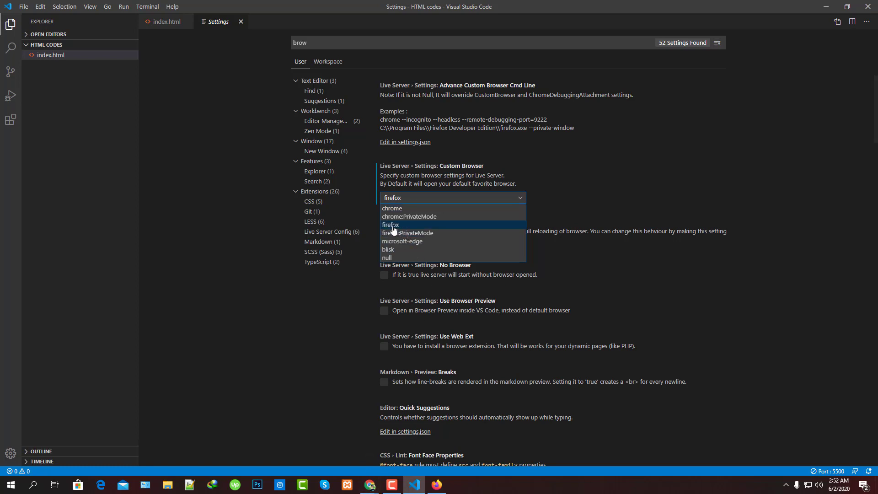
pyautogui.click(519, 202)
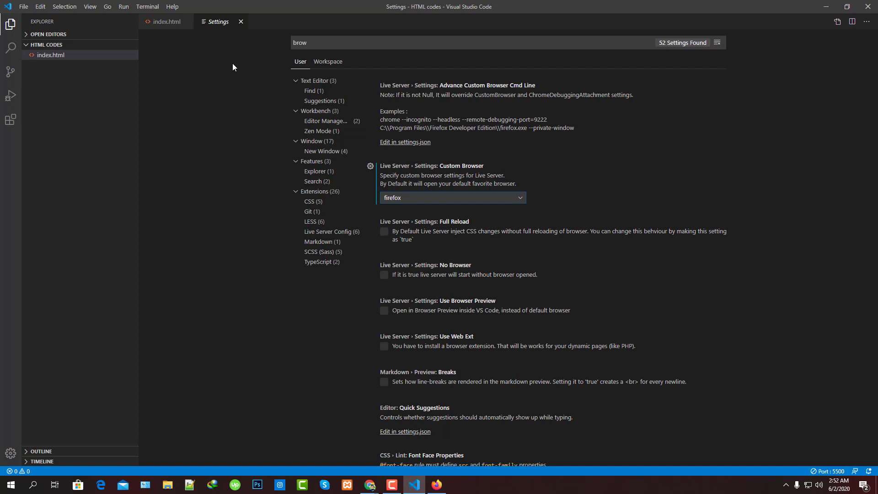
pyautogui.click(241, 23)
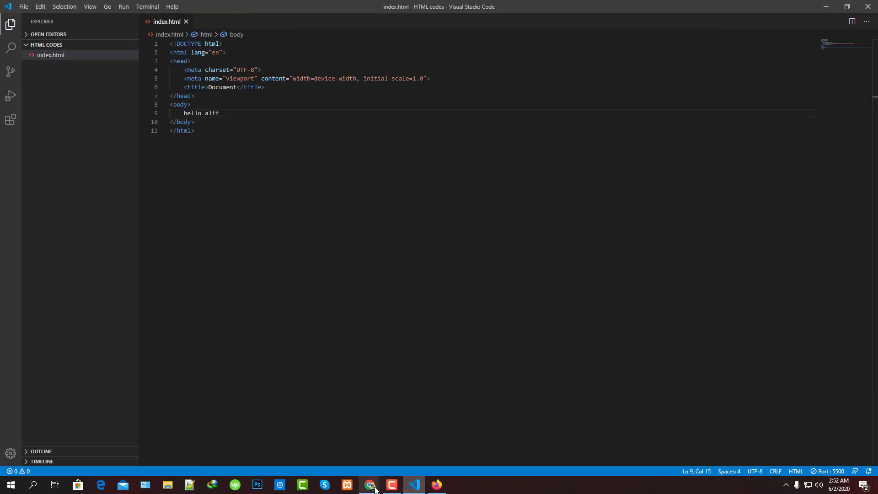
# - Restore the code editor to a smaller window and place the Firefox preview beside it so both are fully visible
pyautogui.click(436, 486)
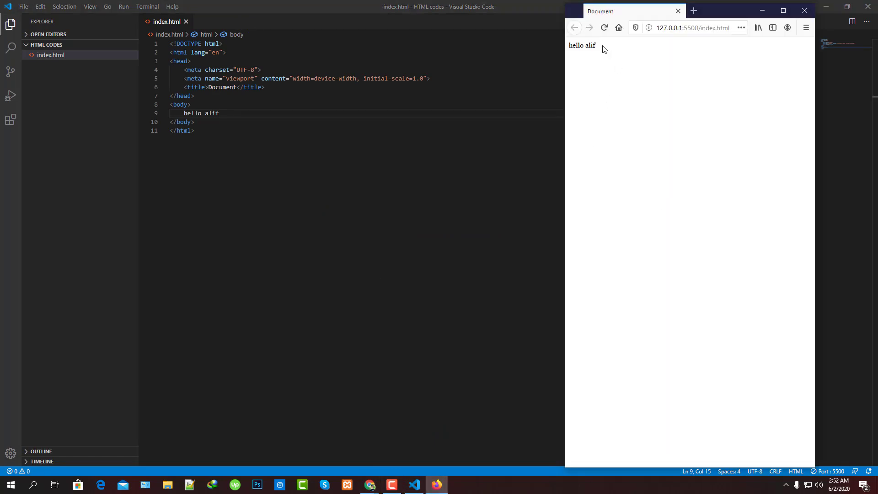
pyautogui.click(228, 114)
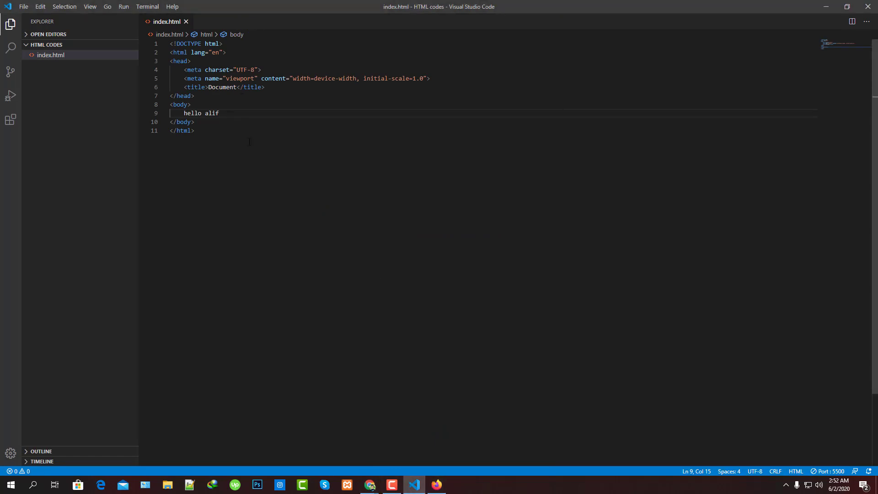
pyautogui.click(849, 7)
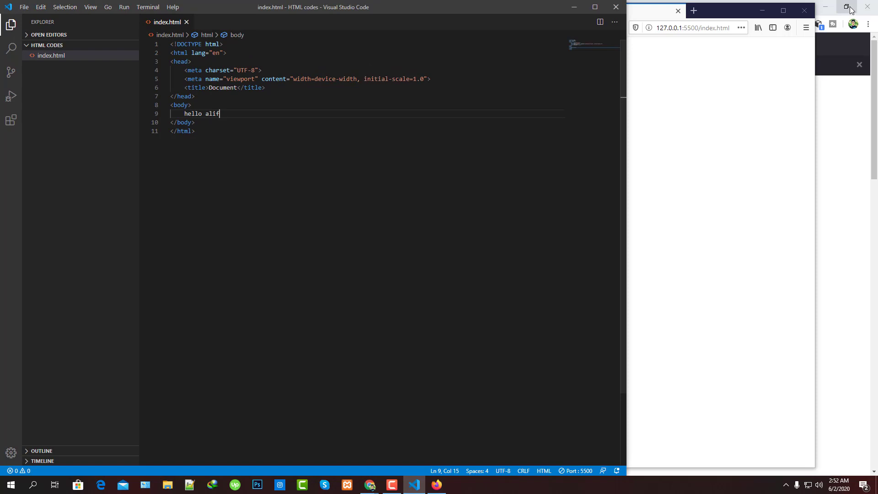
pyautogui.click(723, 17)
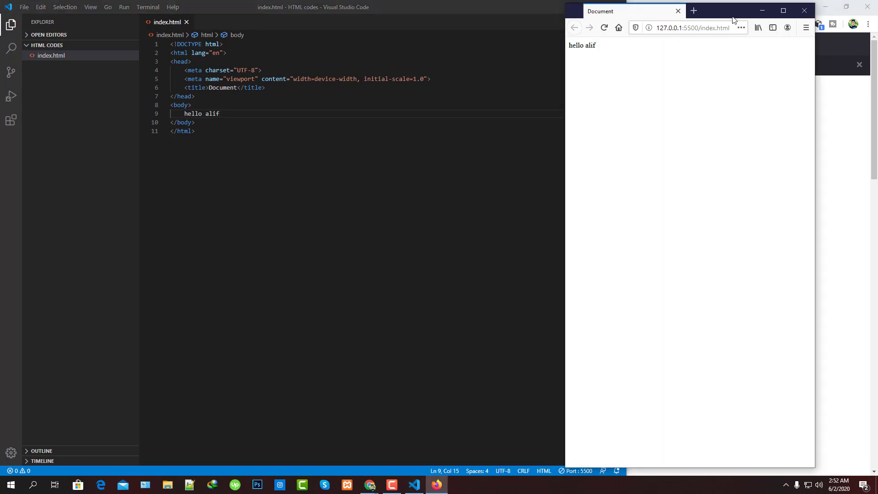
pyautogui.moveTo(733, 19); pyautogui.dragTo(779, 15)
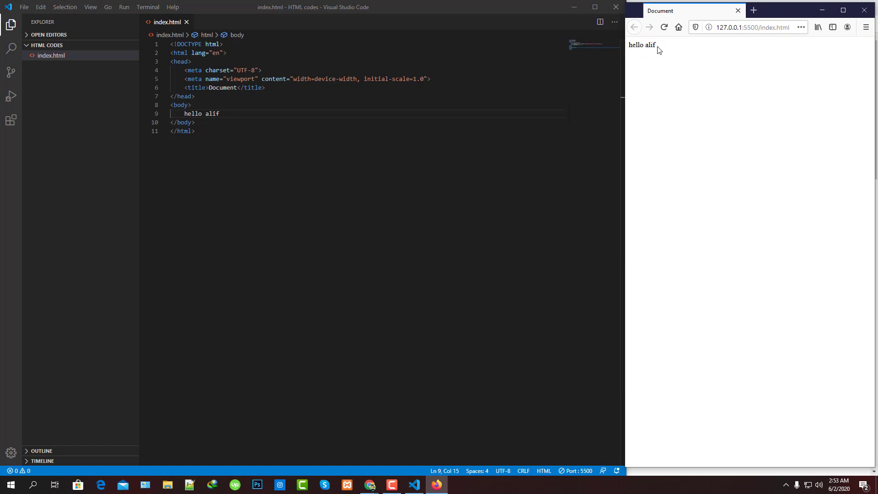
# - Add the line "hi there" below the greeting in the body of index.html, reload the preview, and save the file
pyautogui.click(237, 114)
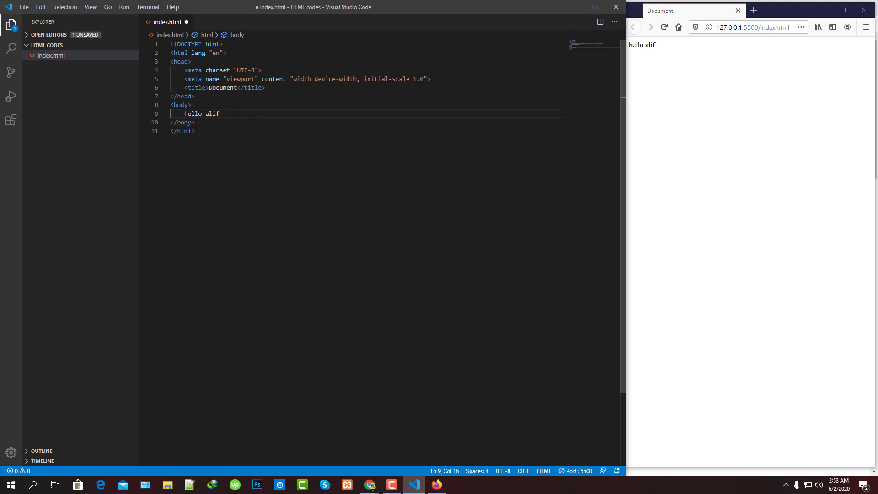
pyautogui.press('Return')
pyautogui.write('hi ther')
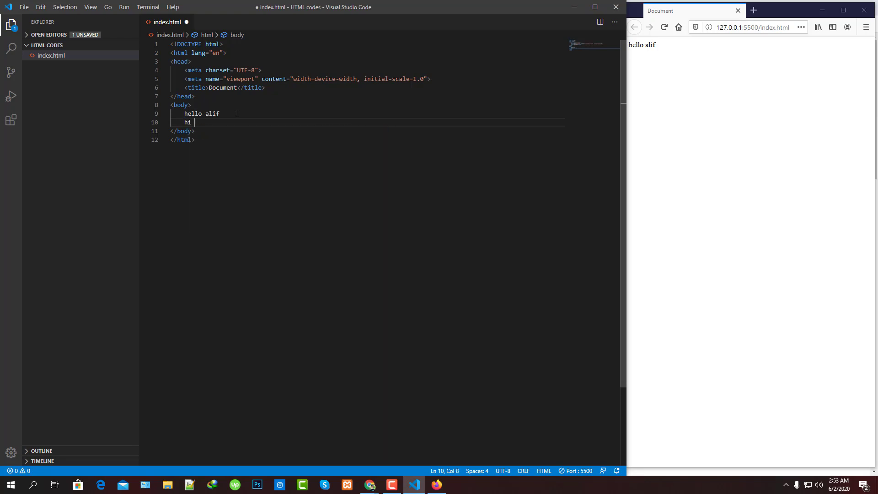
pyautogui.write('e')
pyautogui.click(664, 29)
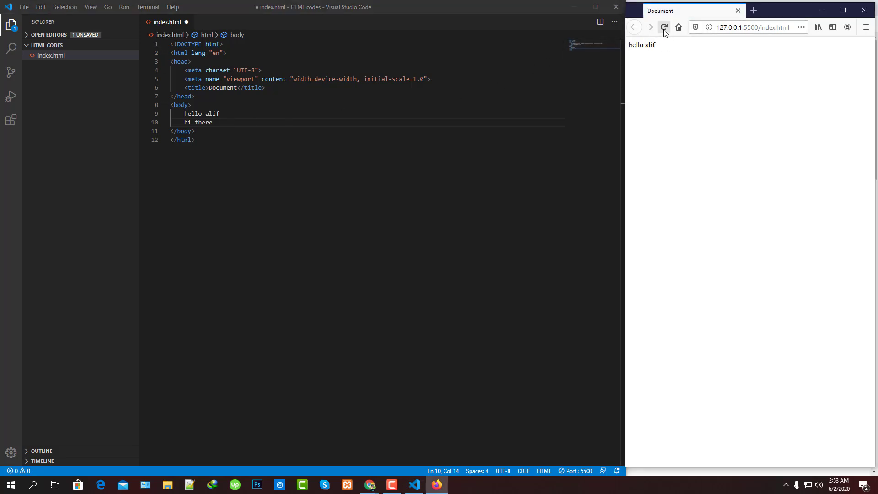
pyautogui.click(223, 123)
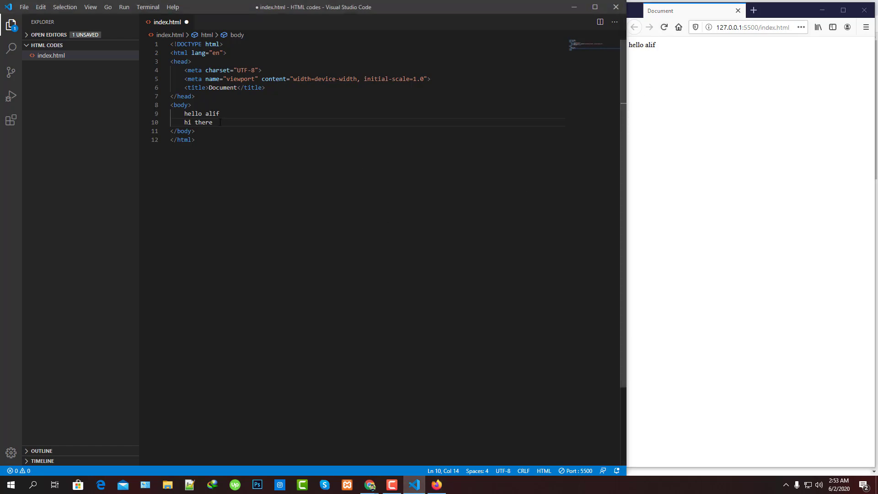
pyautogui.hotkey('ctrl', 's')
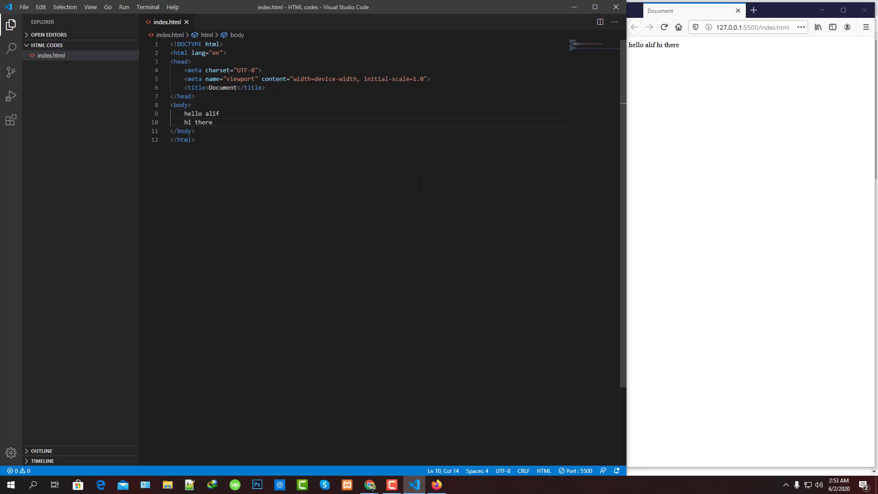